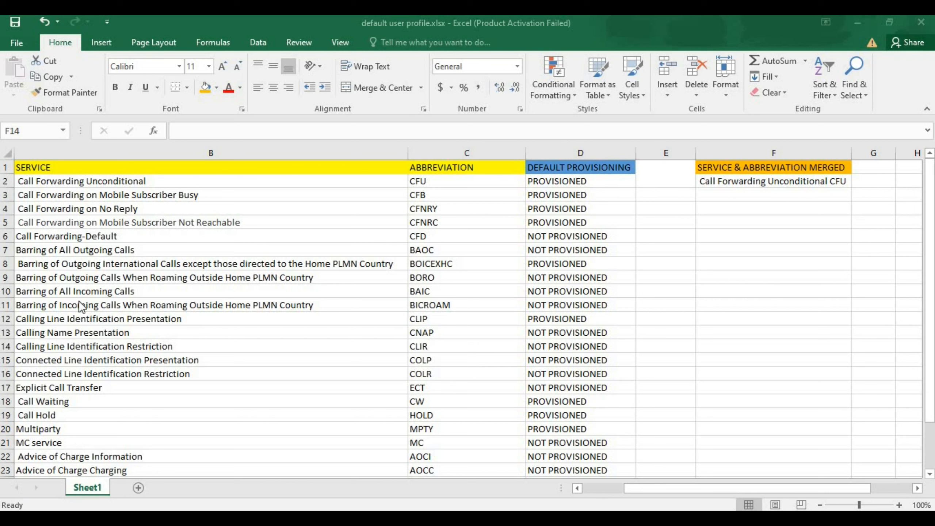
# Examine the Service and Abbreviation columns and the sample merged text in cell F2.
pyautogui.click(120, 181)
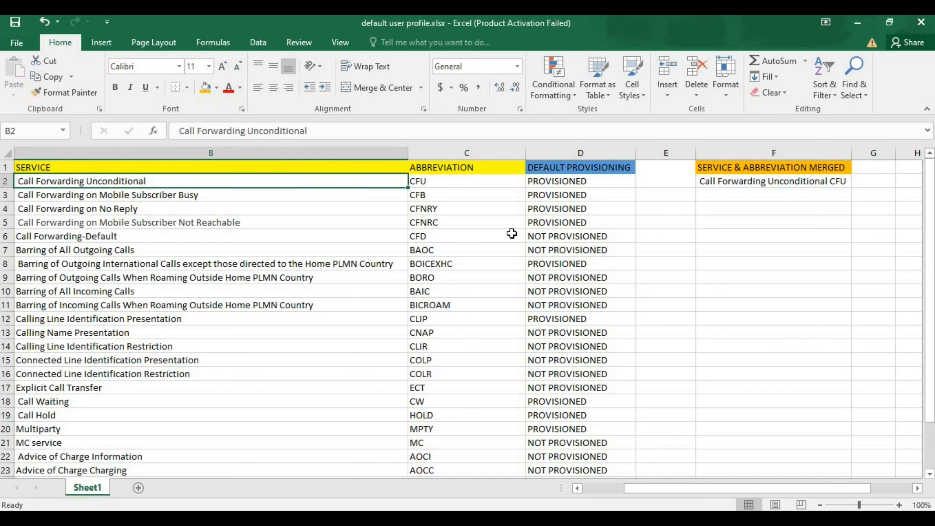
pyautogui.click(726, 183)
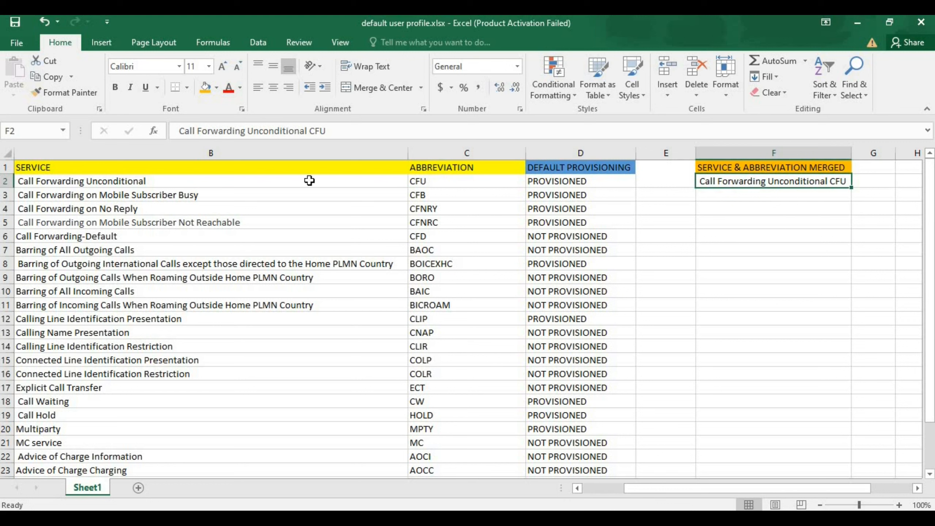
pyautogui.click(284, 168)
pyautogui.click(449, 167)
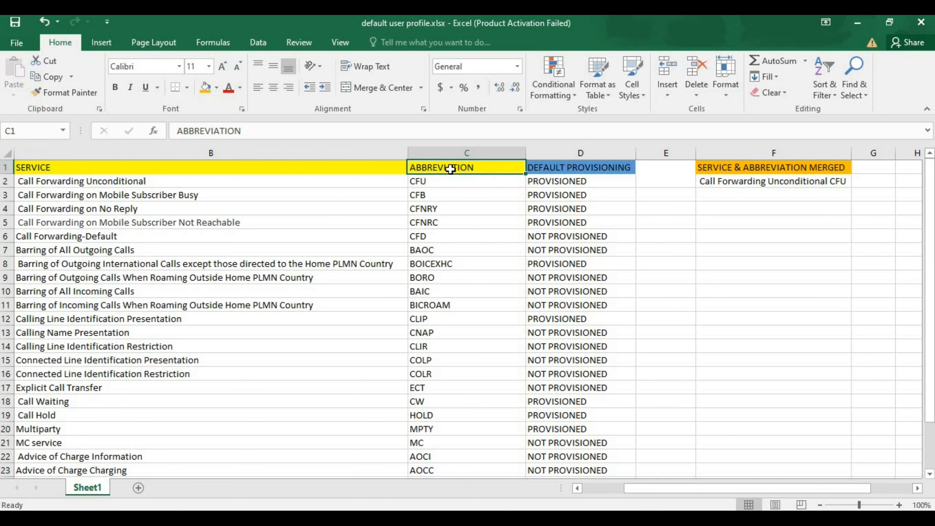
pyautogui.click(741, 168)
pyautogui.click(744, 179)
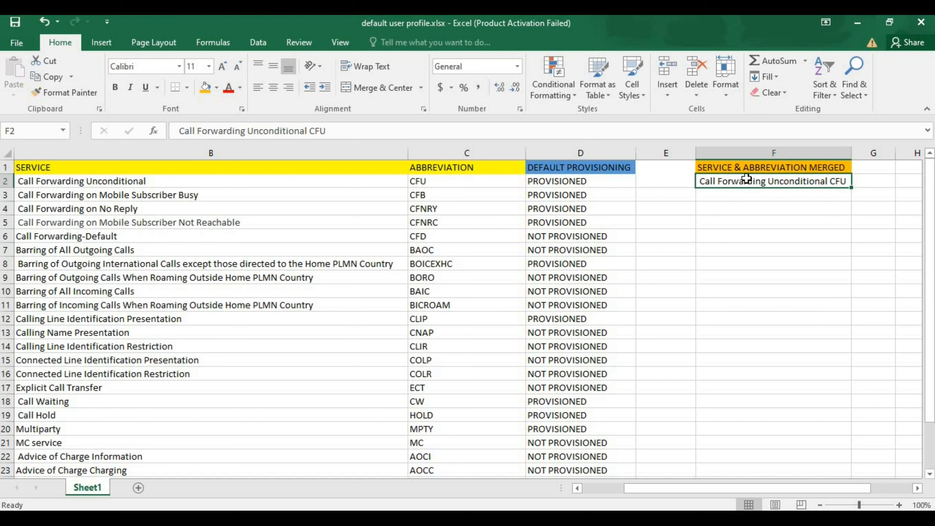
pyautogui.doubleClick(721, 180)
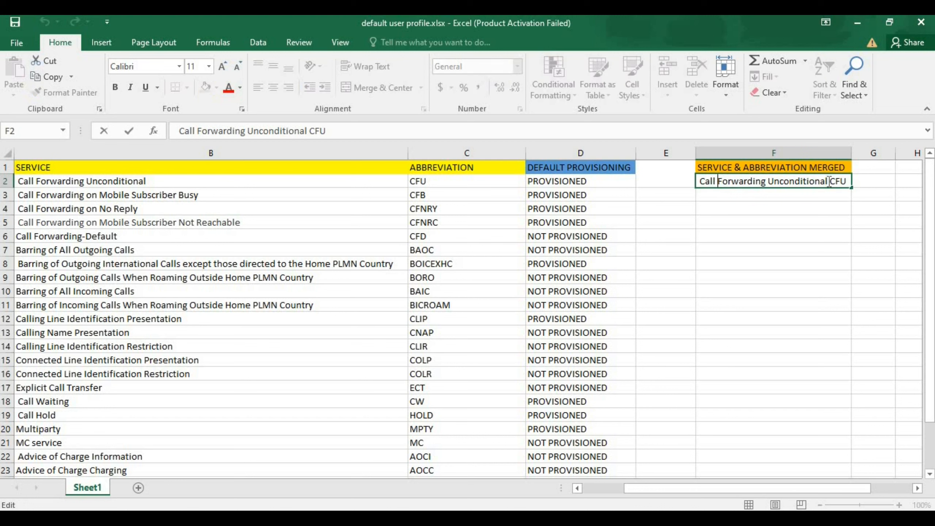
pyautogui.moveTo(830, 181); pyautogui.dragTo(848, 181)
pyautogui.click(792, 233)
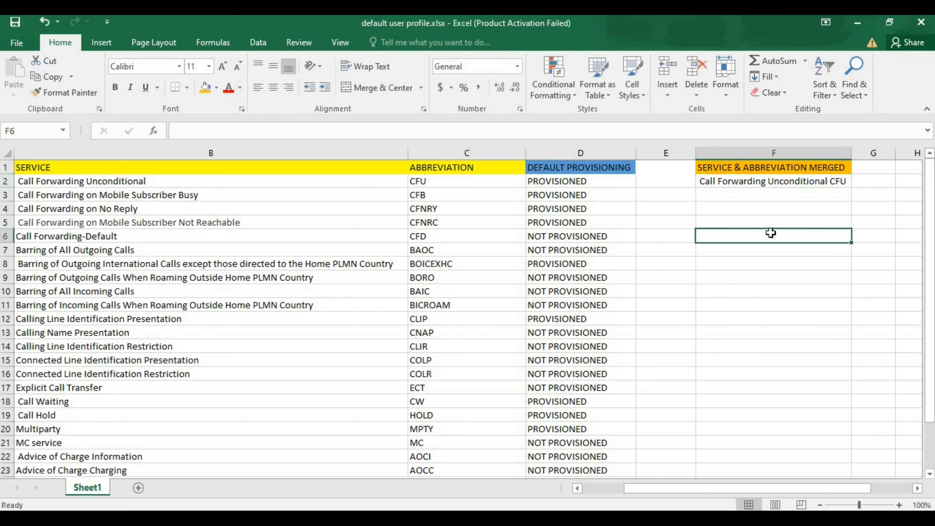
pyautogui.click(736, 181)
# Try Merge & Center on cells B2 and C2, accept the data-loss warning, and compare with the sample text in F2.
pyautogui.moveTo(453, 181); pyautogui.dragTo(366, 186)
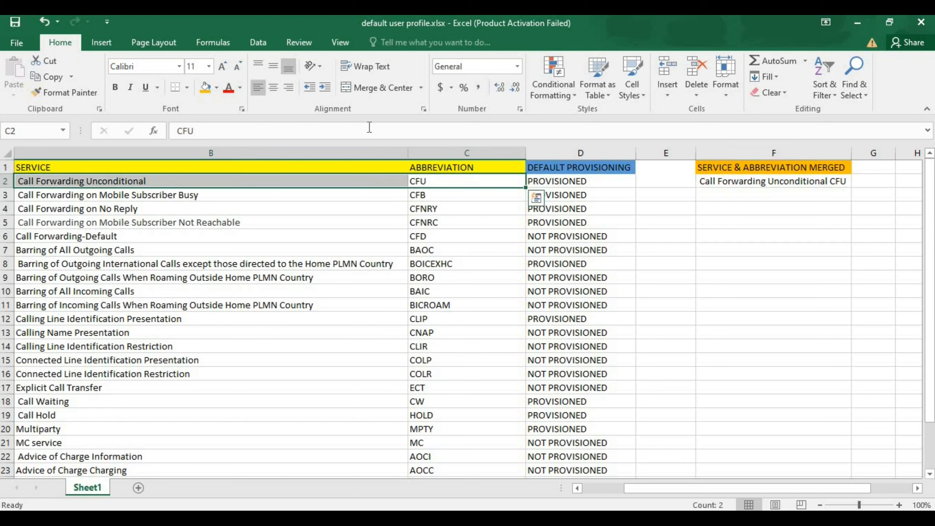
pyautogui.click(387, 85)
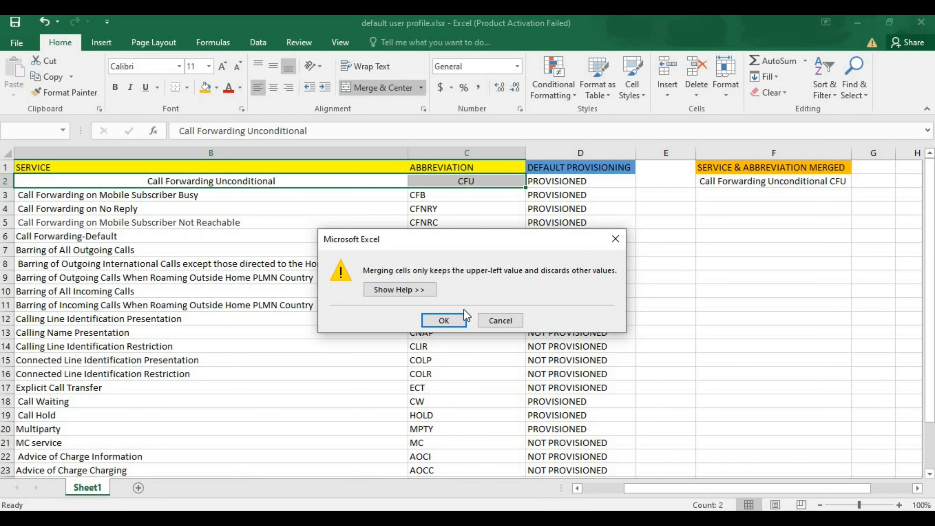
pyautogui.click(454, 319)
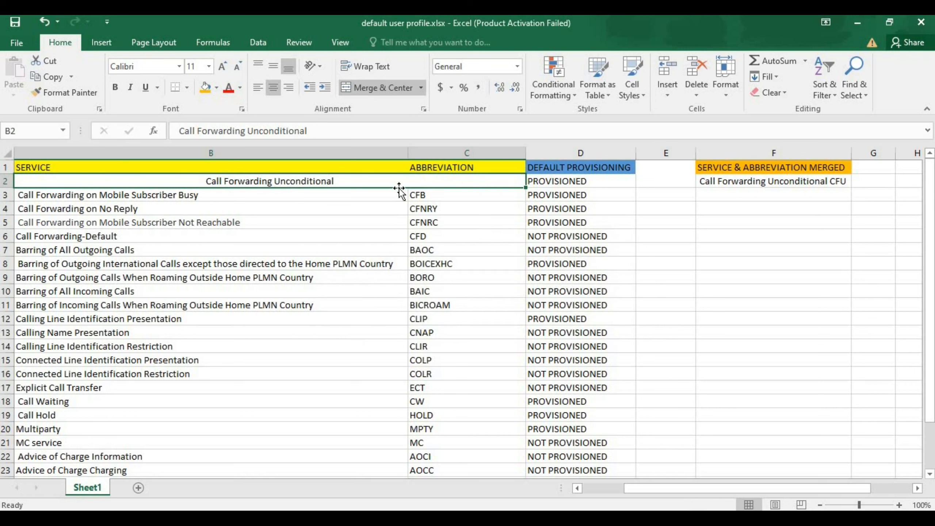
pyautogui.click(447, 210)
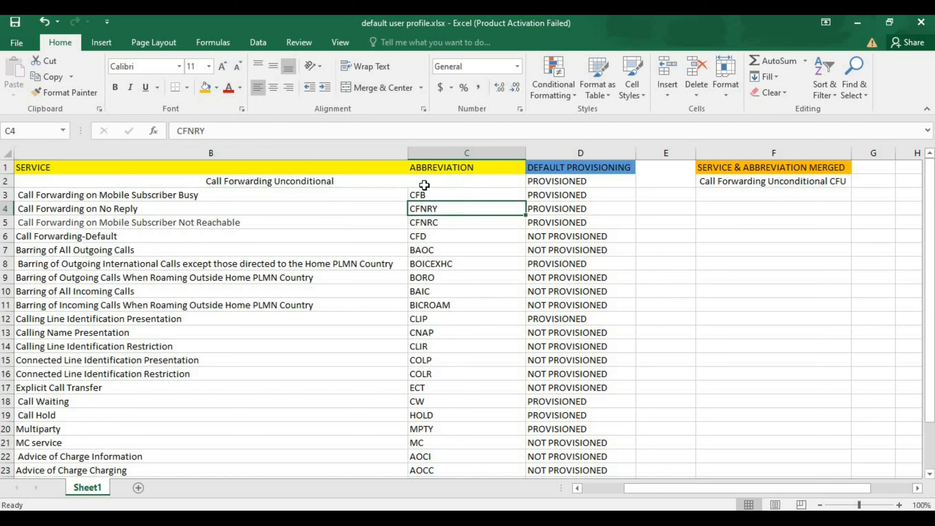
pyautogui.click(424, 184)
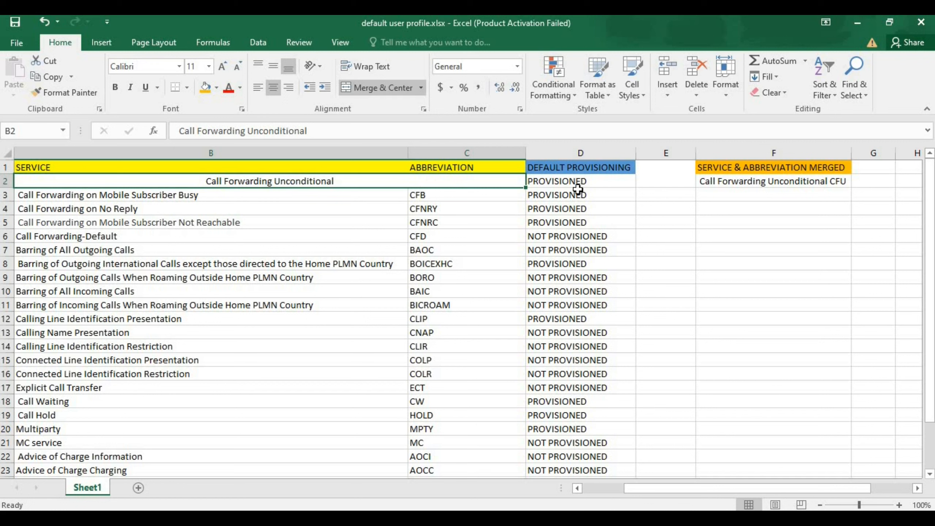
pyautogui.doubleClick(716, 183)
pyautogui.moveTo(706, 183); pyautogui.dragTo(648, 182)
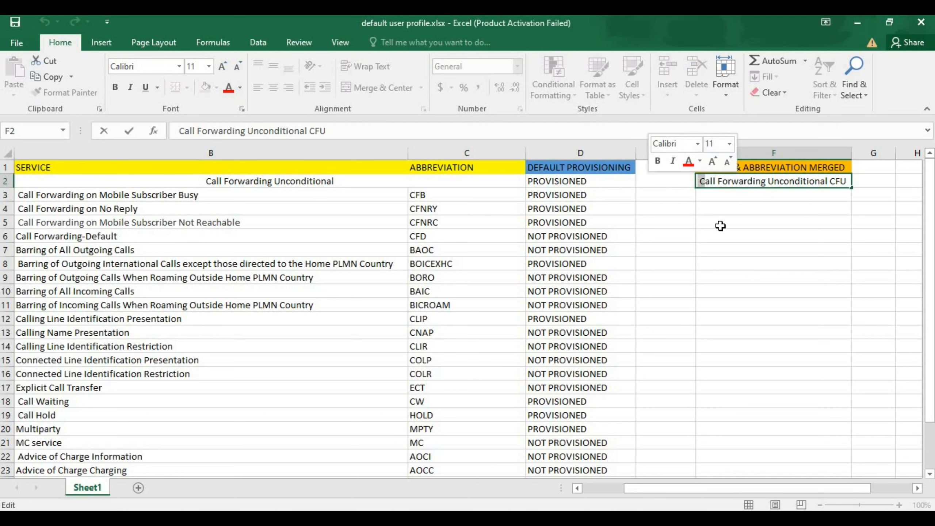
pyautogui.click(795, 196)
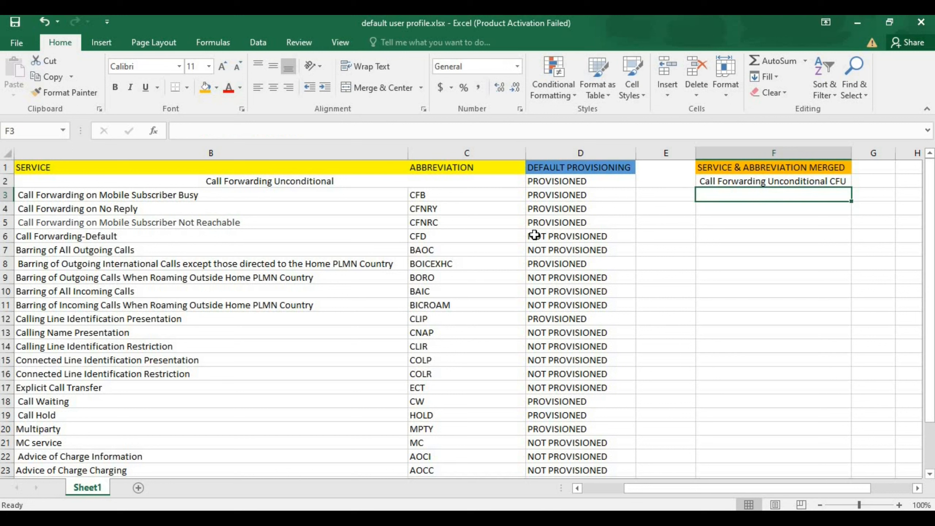
# Undo the merge of cells B2 and C2.
pyautogui.hotkey('ctrl', 'z')
pyautogui.hotkey('ctrl', 'z')
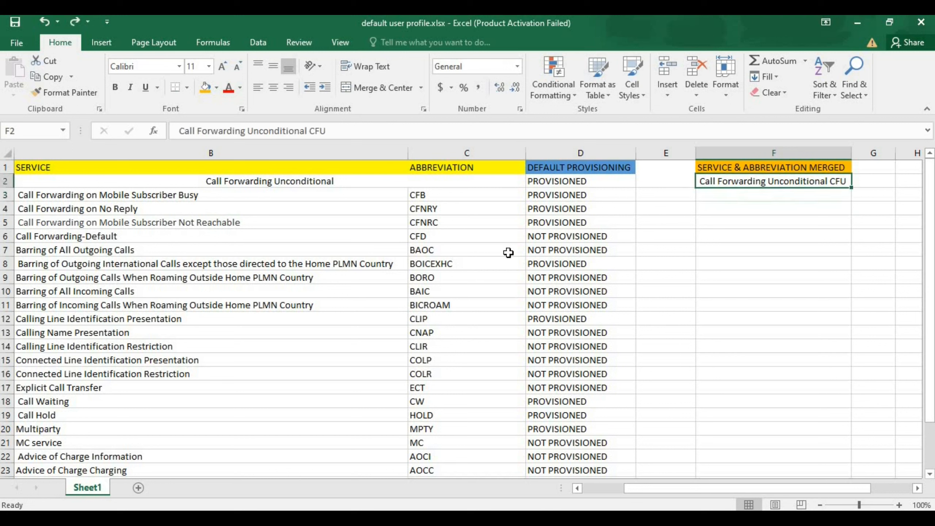
pyautogui.click(507, 253)
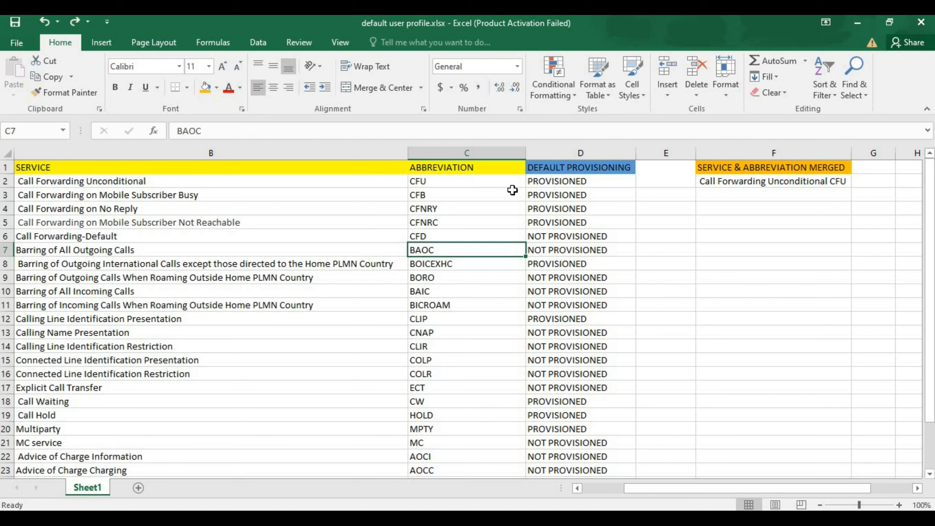
# Clear the sample merged text from cell F2.
pyautogui.click(750, 178)
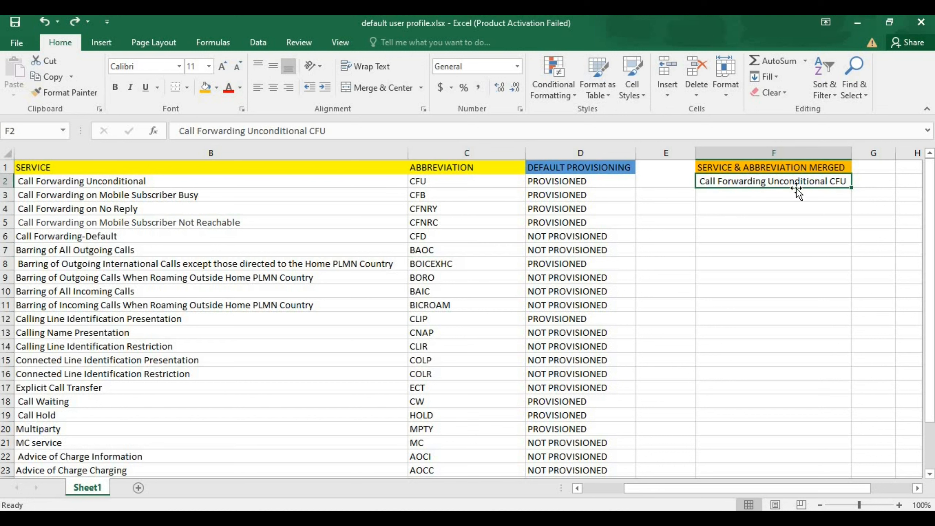
pyautogui.press('Delete')
pyautogui.click(775, 218)
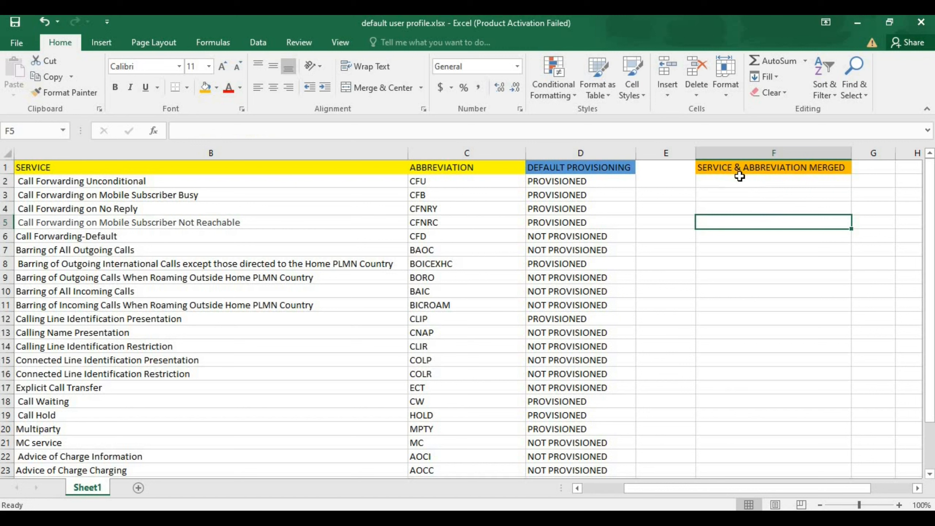
# Start a CONCATENATE formula in cell F2, under the SERVICE & ABBREVIATION MERGED heading.
pyautogui.doubleClick(764, 183)
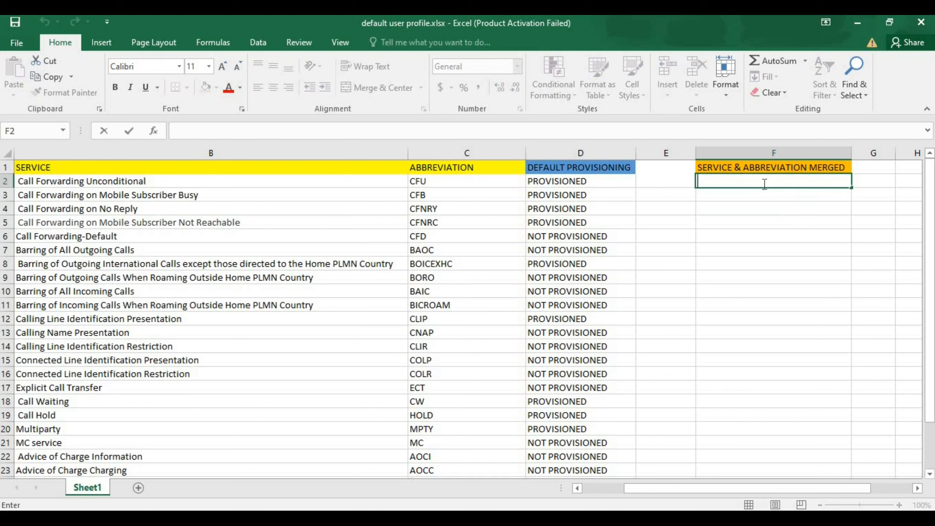
pyautogui.write('=')
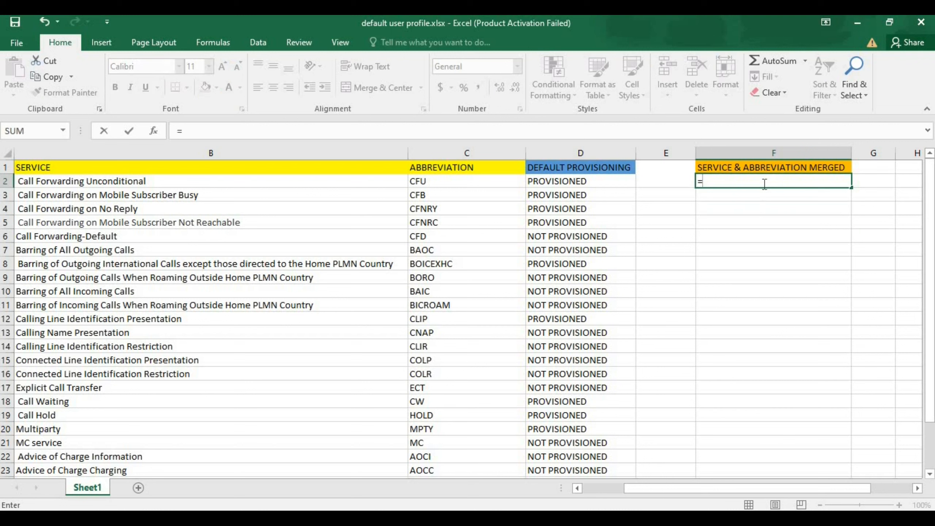
pyautogui.write('CONC')
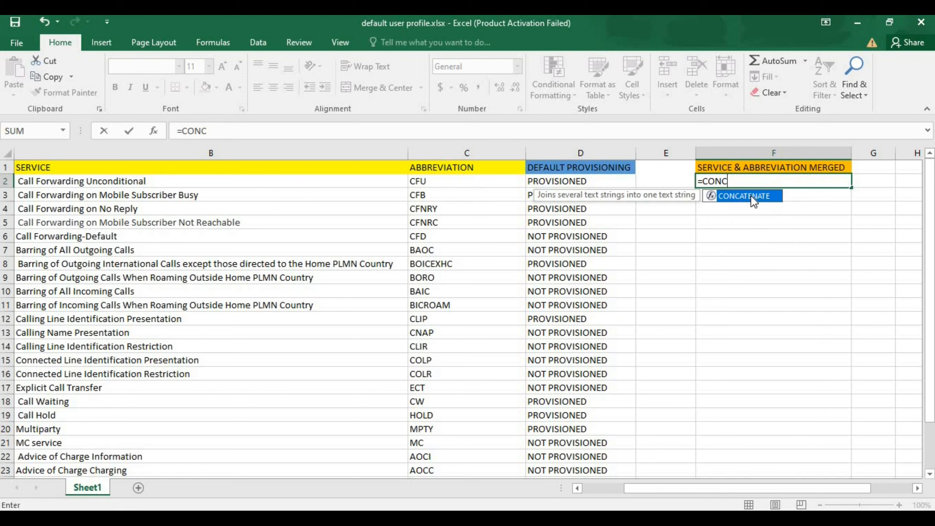
pyautogui.doubleClick(752, 195)
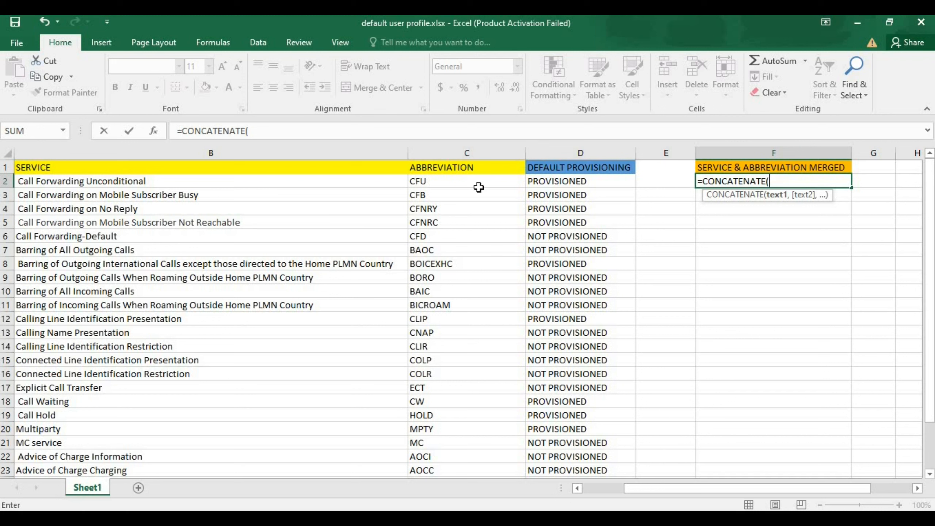
# Pick cells B2 and C2 in the sheet as the two CONCATENATE arguments, separated by a comma, and close the parenthesis.
pyautogui.click(271, 182)
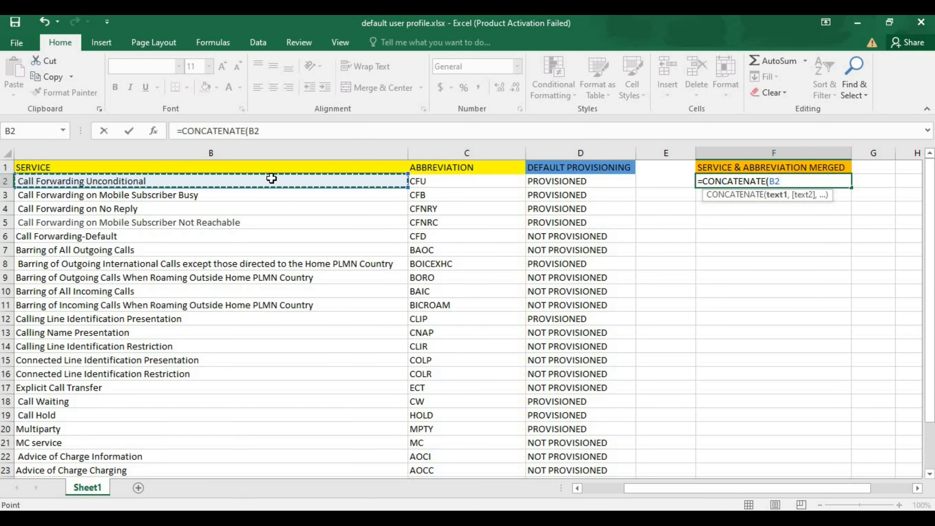
pyautogui.write(',')
pyautogui.click(452, 182)
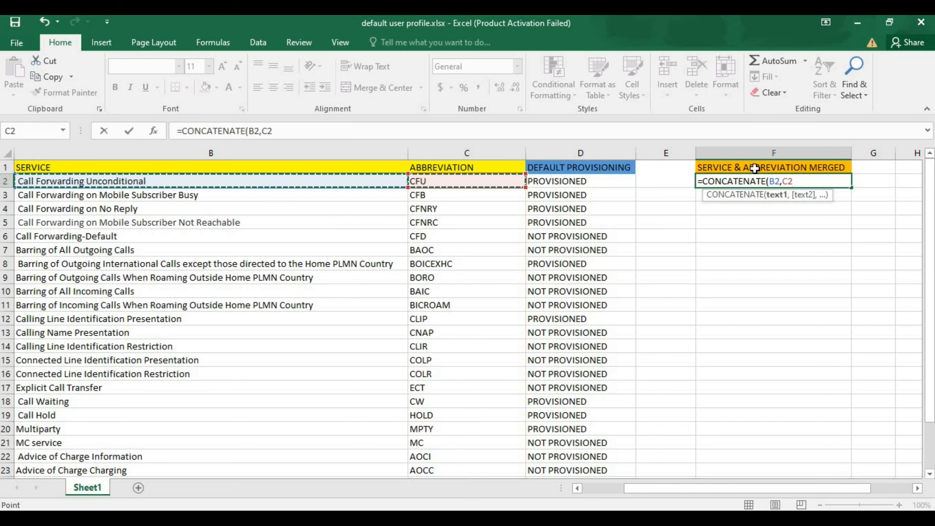
pyautogui.write(')')
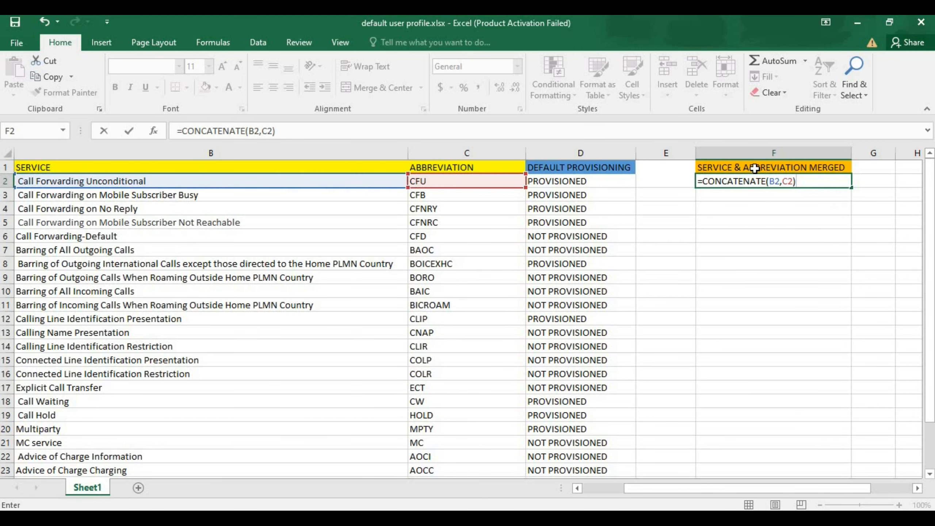
# Remove both cell references and the closing parenthesis from the F2 formula, leaving =CONCATENATE(.
pyautogui.press('BackSpace')
pyautogui.press('BackSpace')
pyautogui.press('BackSpace')
pyautogui.press('BackSpace')
pyautogui.press('BackSpace')
pyautogui.press('BackSpace')
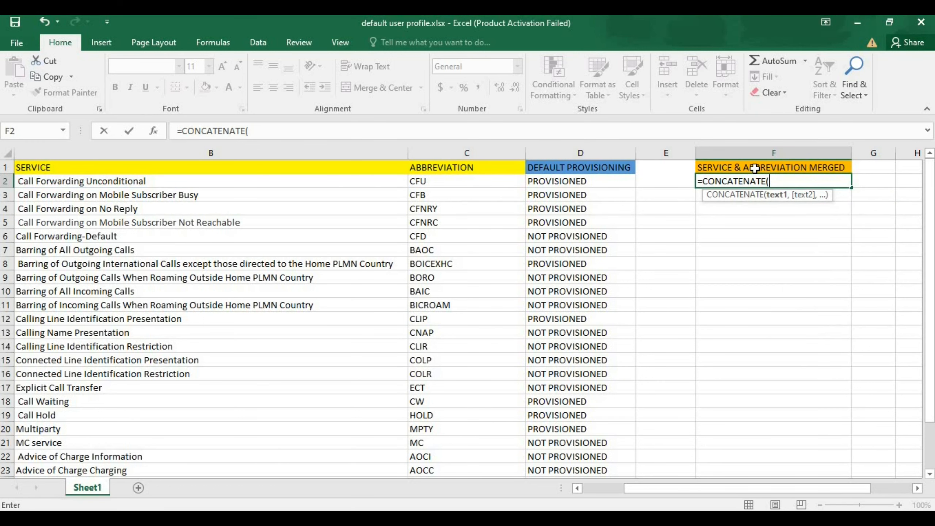
# Write the cell references into the F2 formula so it reads =CONCATENATE(B2,C2), and commit it.
pyautogui.write('B2')
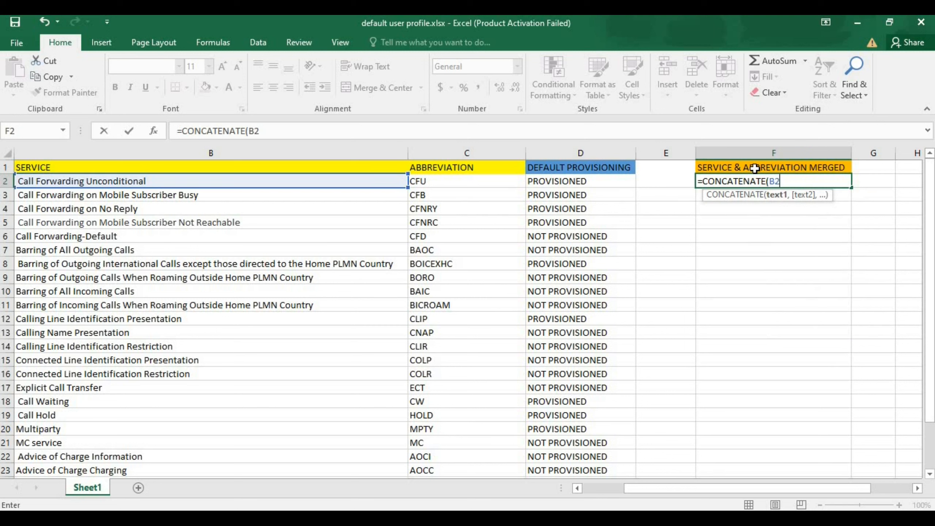
pyautogui.write(',')
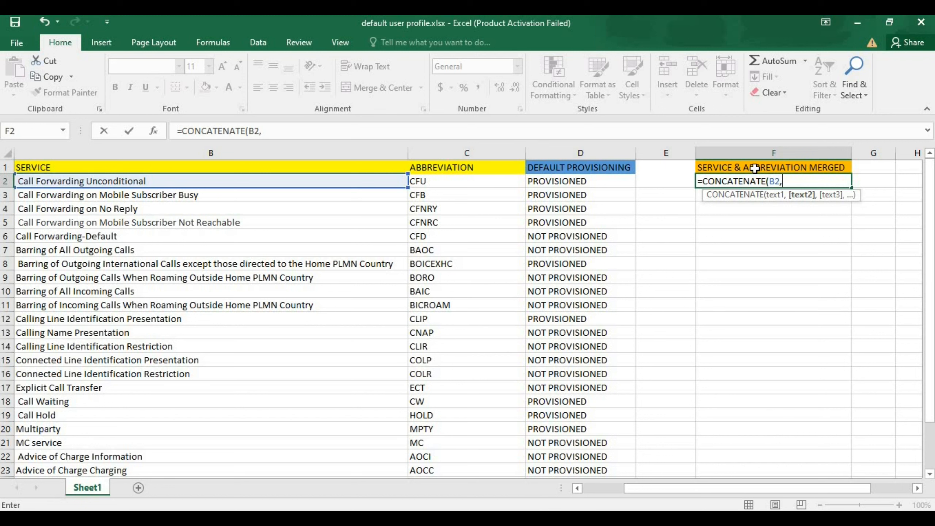
pyautogui.write('C2')
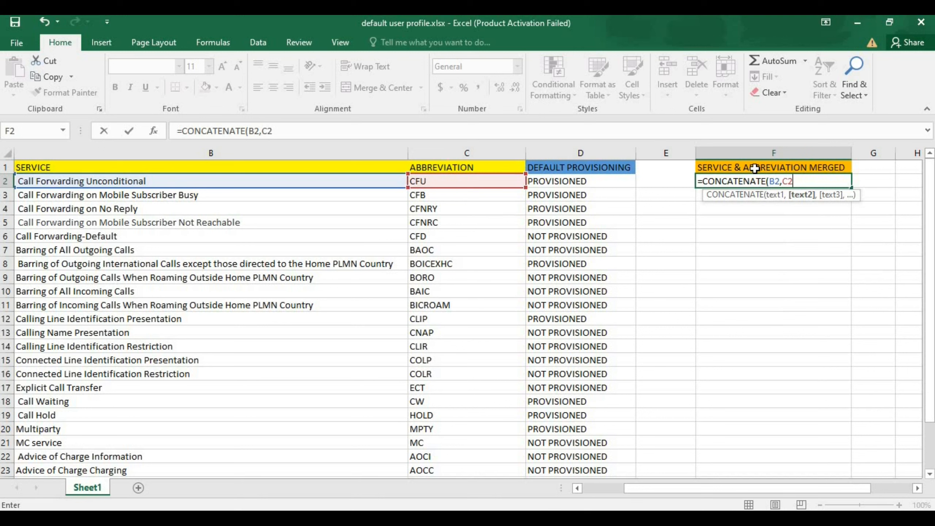
pyautogui.write(')')
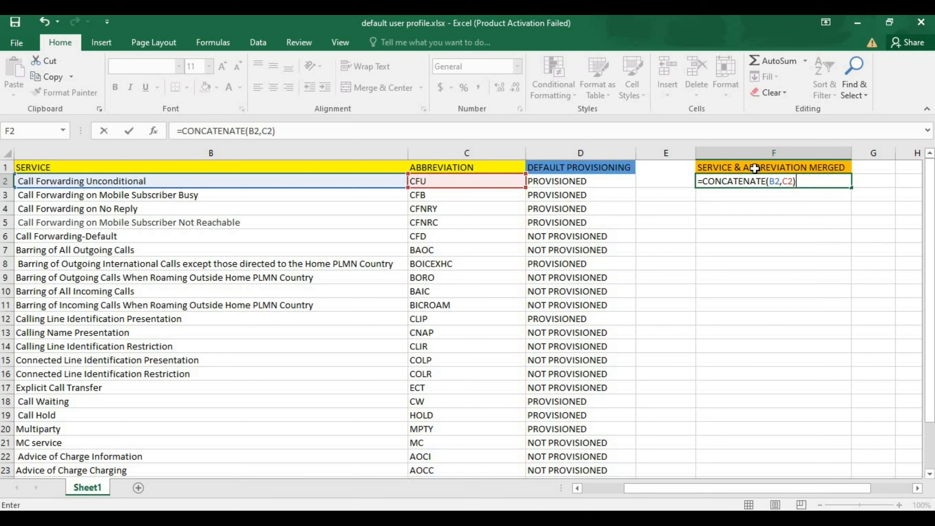
pyautogui.press('Return')
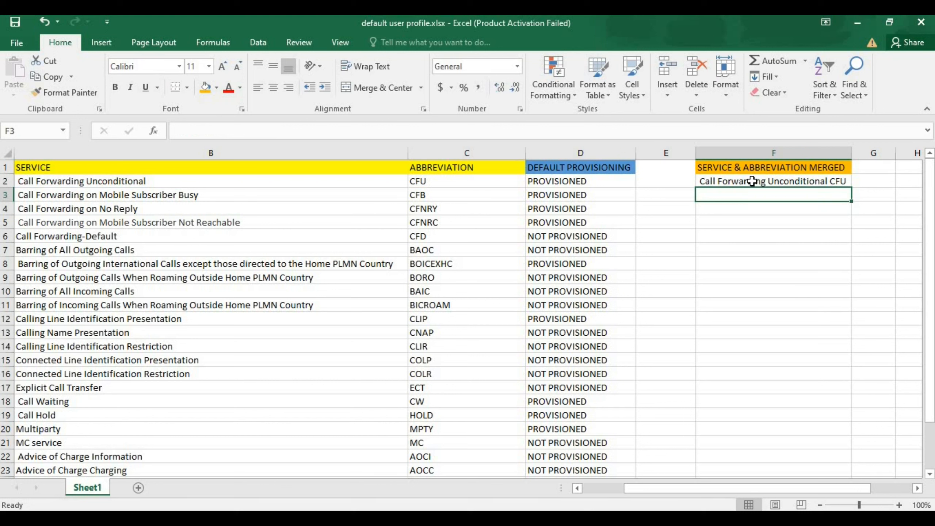
# Compare the merged result and formula in F2 with B2, and examine how the text in B2 and B3 ends, looking for trailing spaces.
pyautogui.click(750, 181)
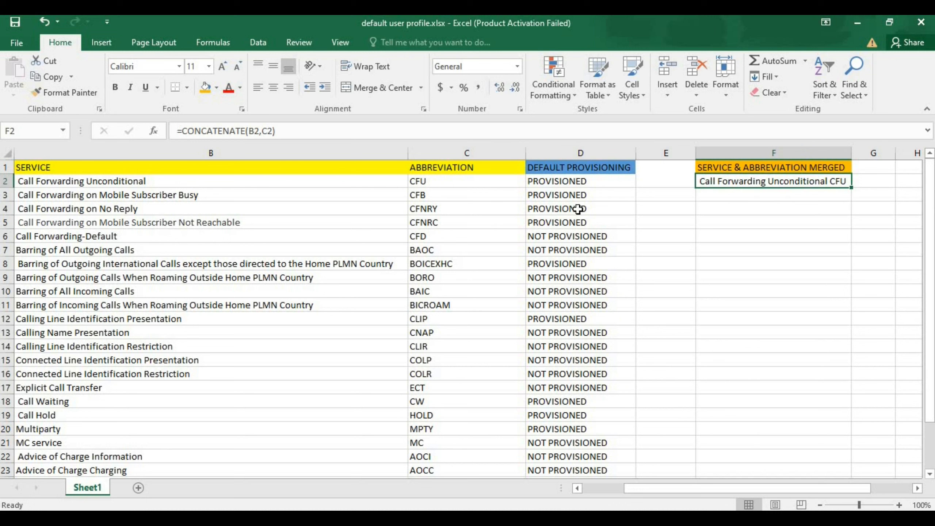
pyautogui.click(332, 181)
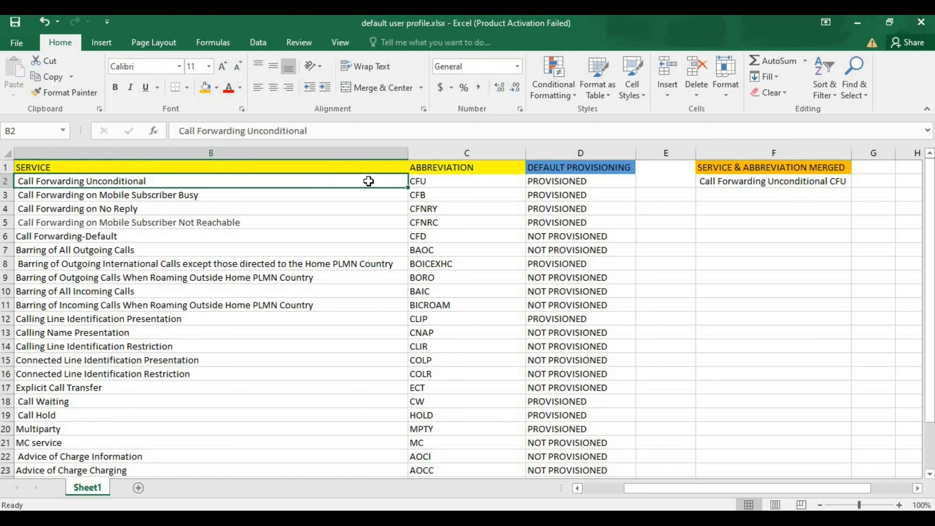
pyautogui.click(790, 181)
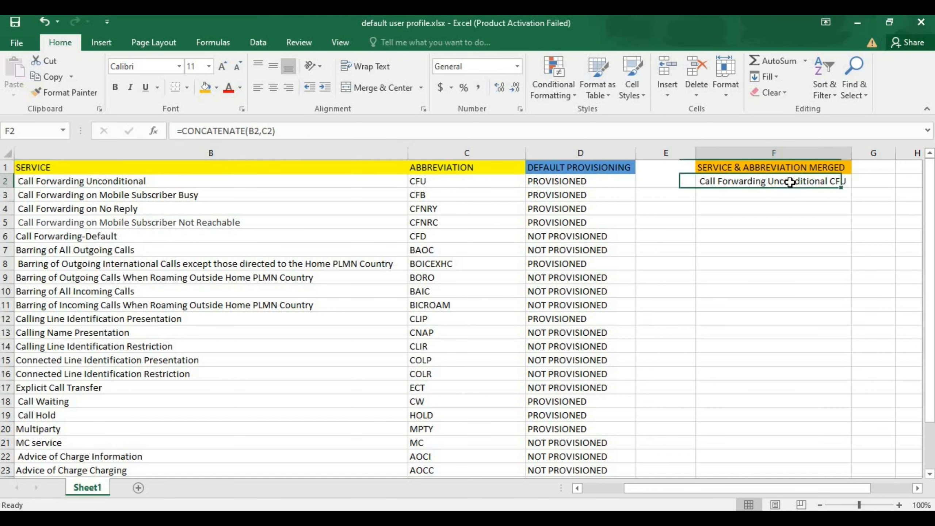
pyautogui.click(679, 235)
pyautogui.doubleClick(319, 182)
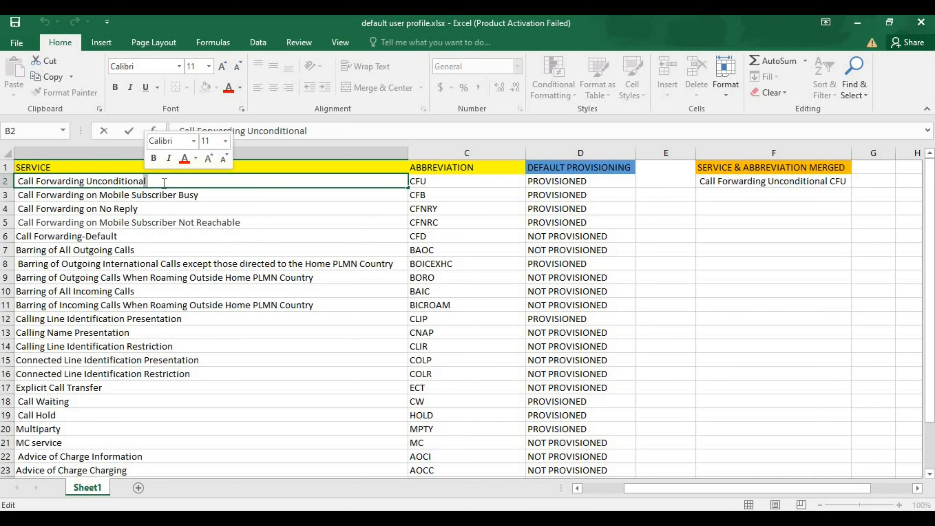
pyautogui.click(152, 182)
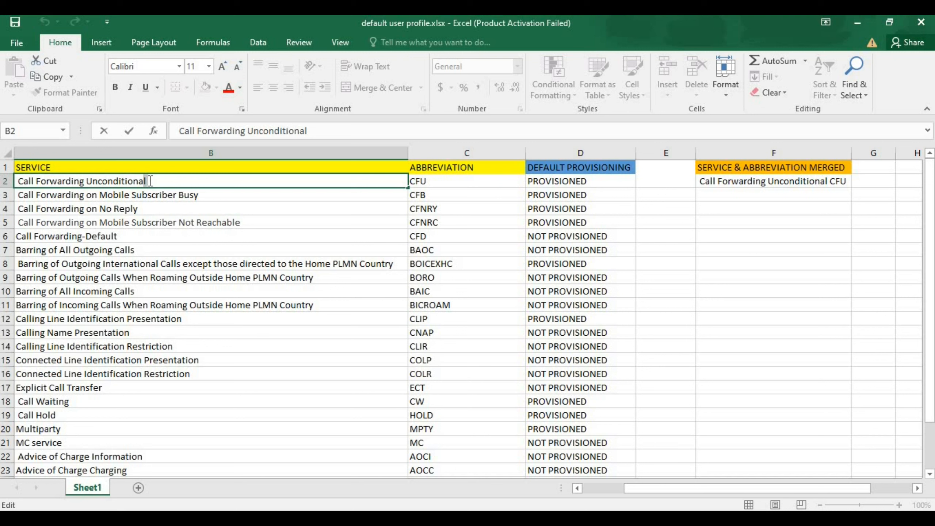
pyautogui.click(152, 182)
pyautogui.click(153, 182)
pyautogui.doubleClick(201, 194)
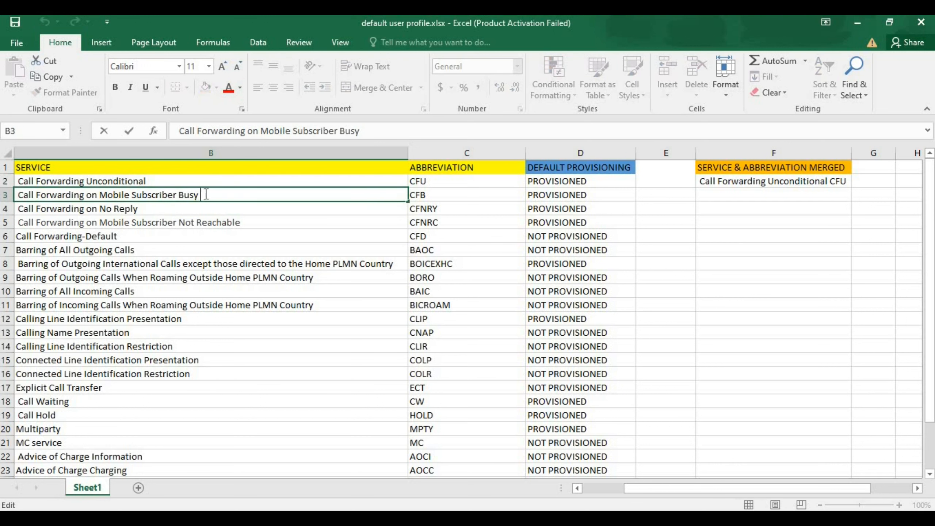
pyautogui.click(243, 222)
pyautogui.doubleClick(202, 194)
# Replace the trailing space in B2 with CFU so it reads Call Forwarding UnconditionalCFU, and inspect the merged cell's formula in F2.
pyautogui.doubleClick(229, 181)
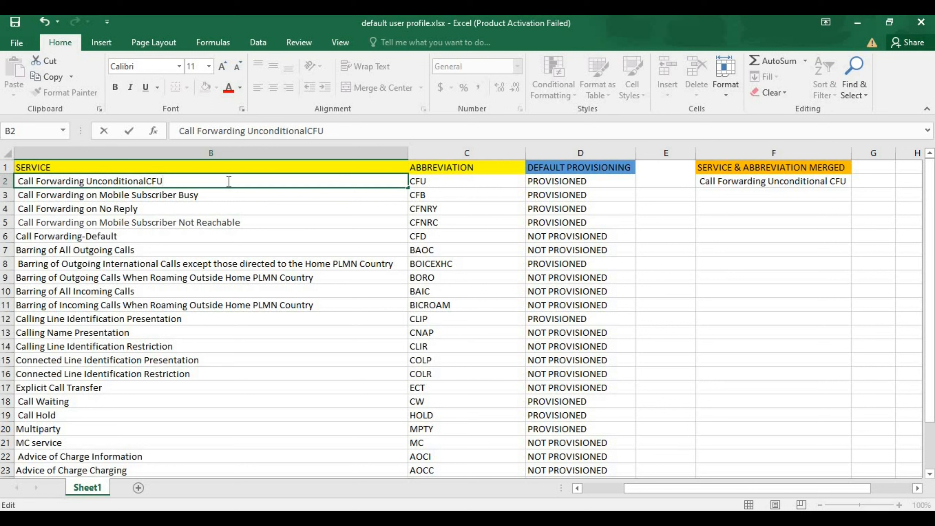
pyautogui.click(248, 211)
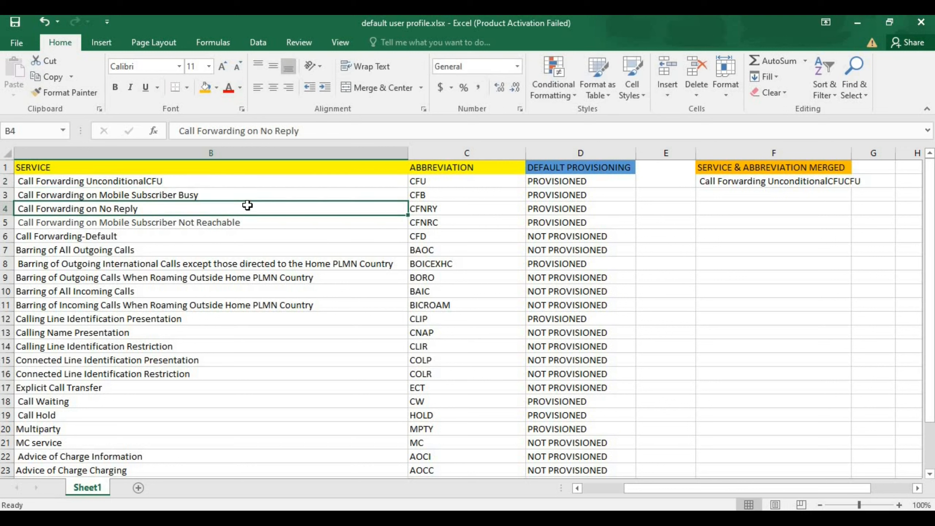
pyautogui.doubleClick(224, 181)
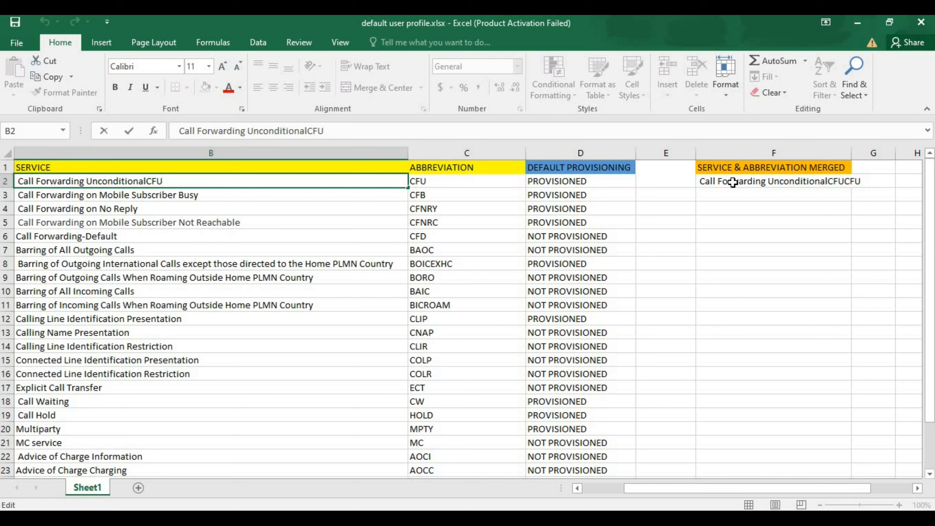
pyautogui.click(762, 183)
pyautogui.doubleClick(763, 183)
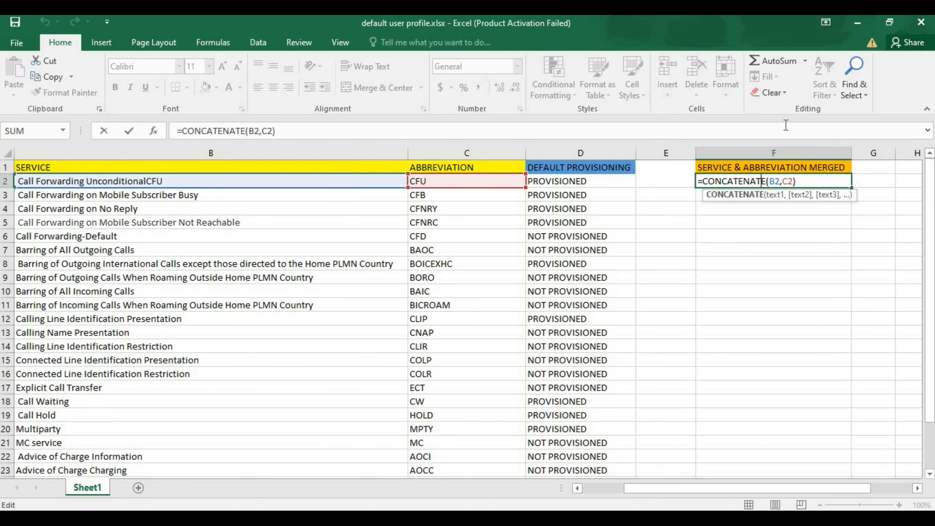
pyautogui.press('Return')
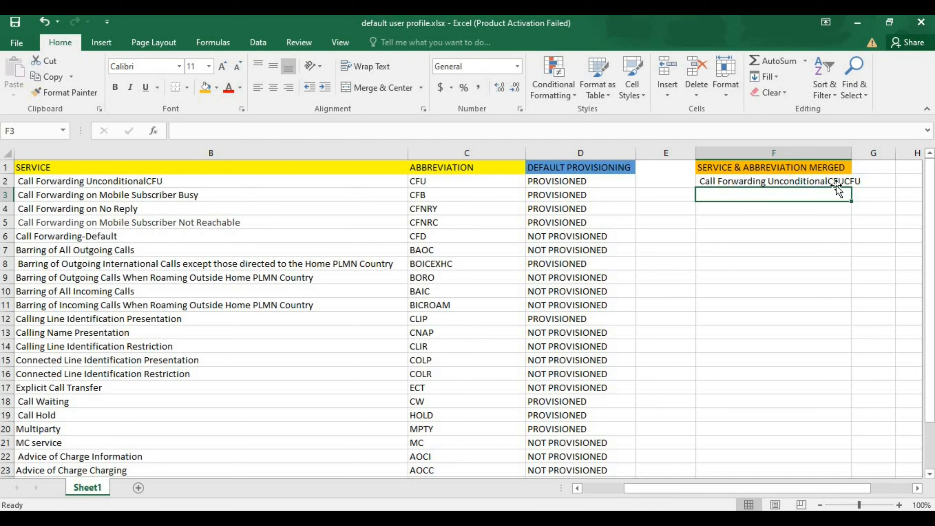
# Remove the added CFU from B2 and restore the trailing space after Call Forwarding Unconditional.
pyautogui.doubleClick(207, 182)
pyautogui.press('BackSpace')
pyautogui.press('BackSpace')
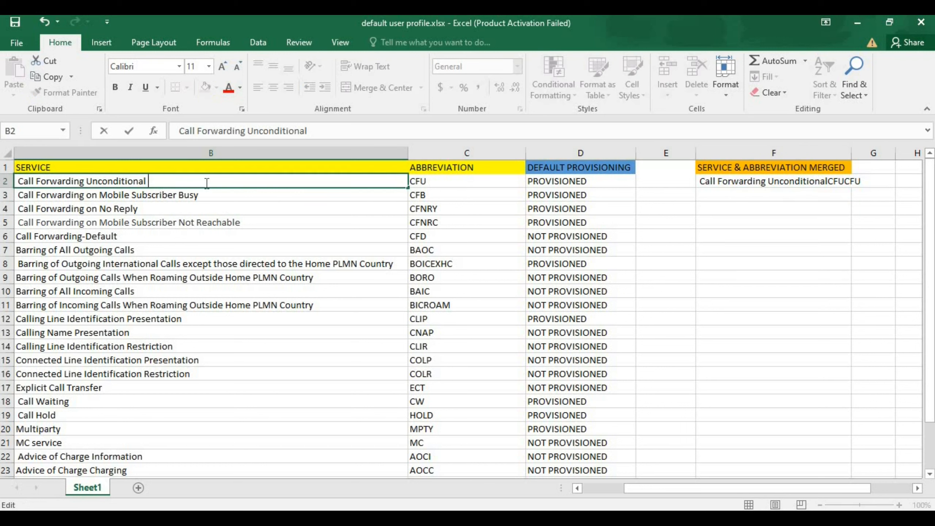
pyautogui.click(224, 209)
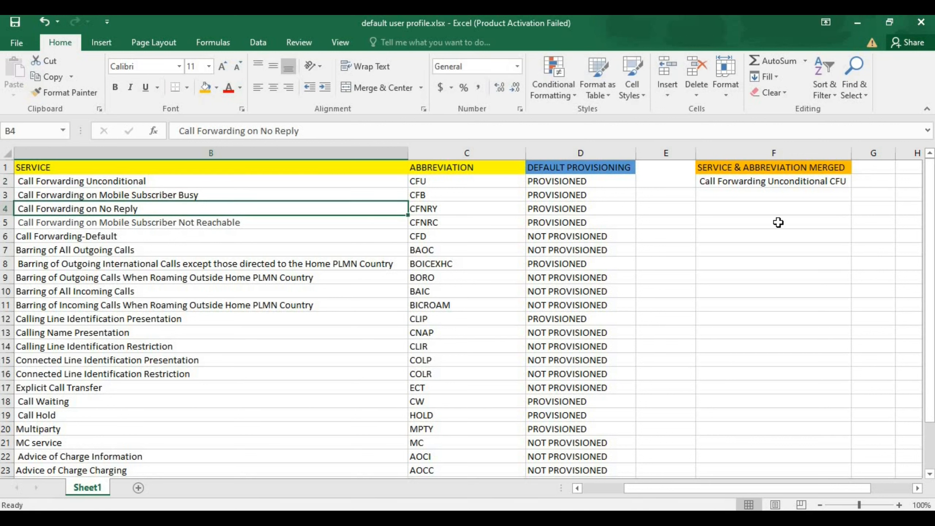
# Fill the CONCATENATE formula from F2 down through F27 and autofit the width of column F.
pyautogui.click(295, 193)
pyautogui.moveTo(431, 197); pyautogui.dragTo(446, 429)
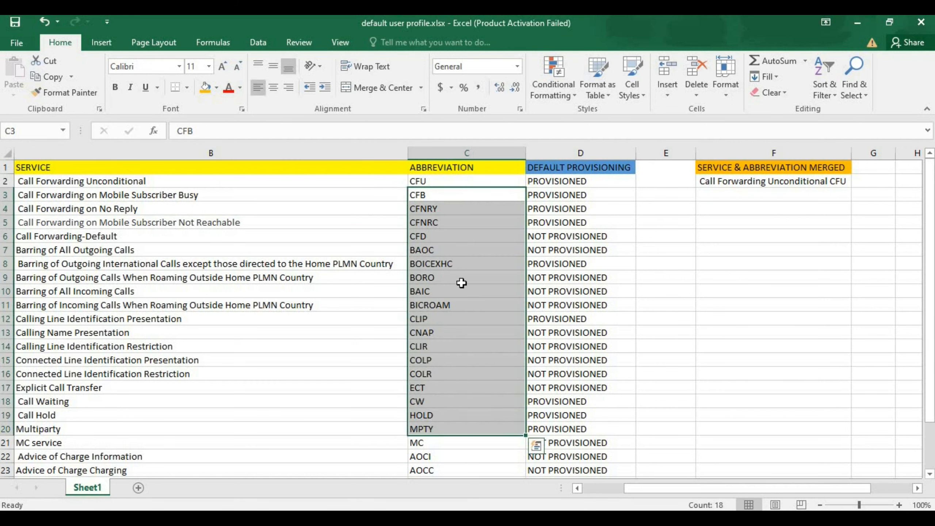
pyautogui.click(819, 184)
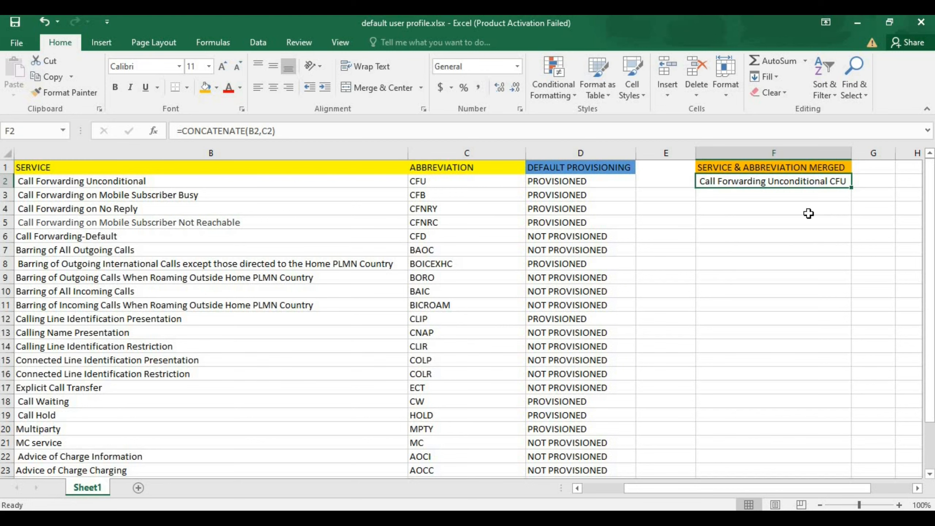
pyautogui.moveTo(852, 189); pyautogui.dragTo(852, 188)
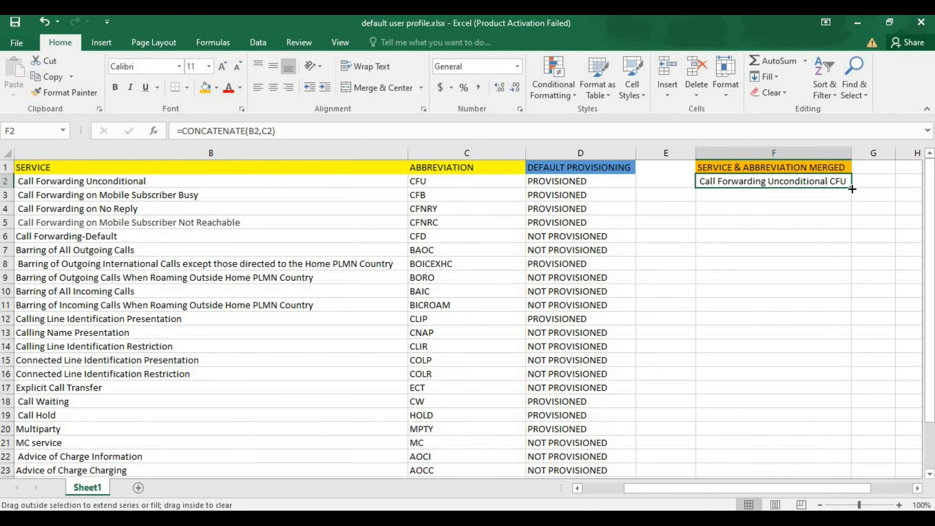
pyautogui.moveTo(857, 235); pyautogui.dragTo(855, 462)
pyautogui.moveTo(928, 433); pyautogui.dragTo(889, 238)
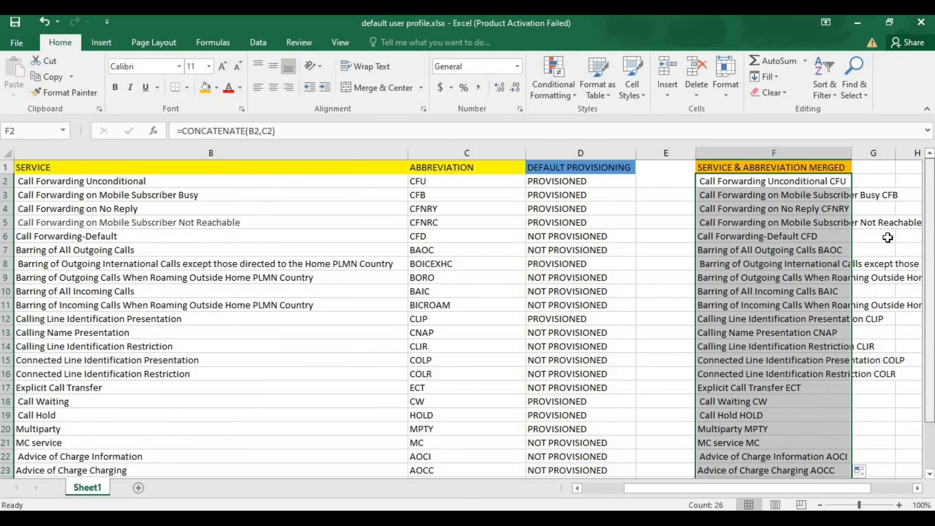
pyautogui.doubleClick(852, 152)
pyautogui.moveTo(633, 489); pyautogui.dragTo(677, 487)
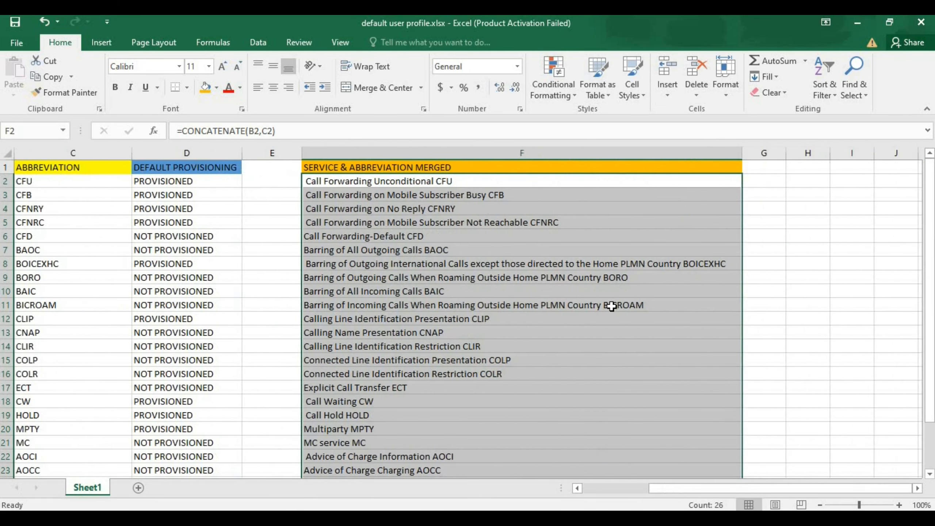
# Inspect the formulas behind several cells in the merged column F and compare them with the Service and Abbreviation columns.
pyautogui.click(484, 253)
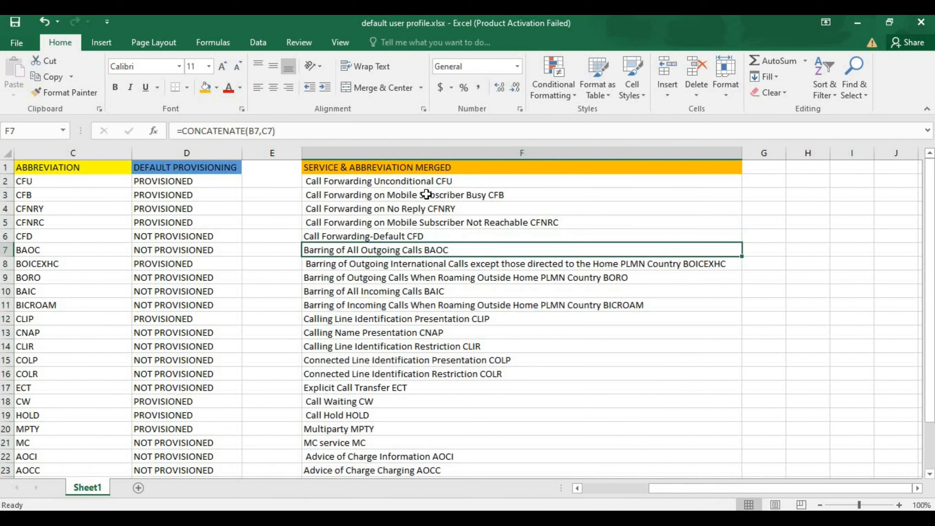
pyautogui.doubleClick(401, 193)
pyautogui.click(419, 245)
pyautogui.moveTo(659, 490); pyautogui.dragTo(548, 481)
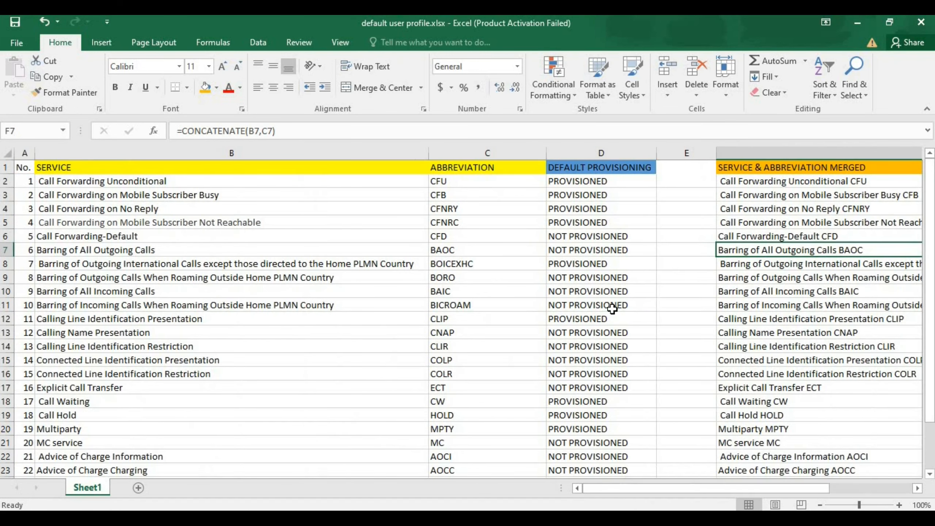
pyautogui.click(781, 317)
pyautogui.click(800, 252)
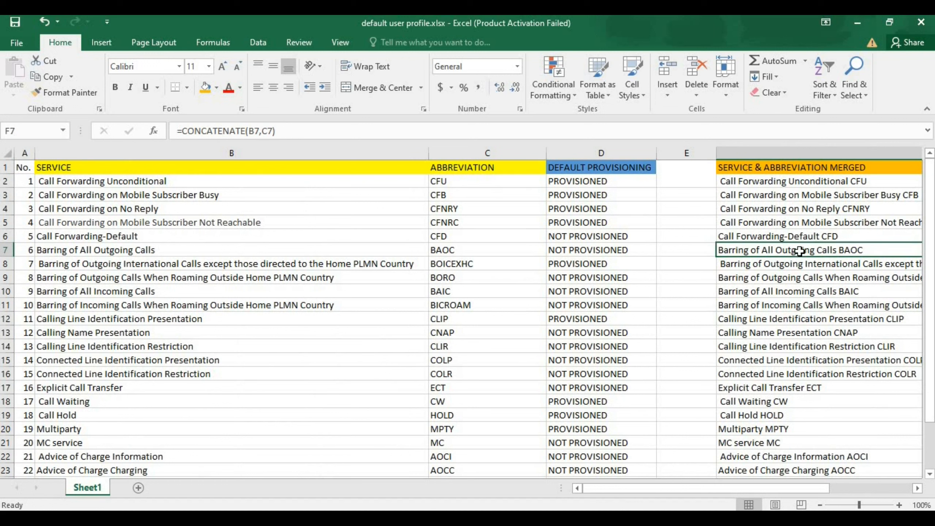
pyautogui.click(770, 305)
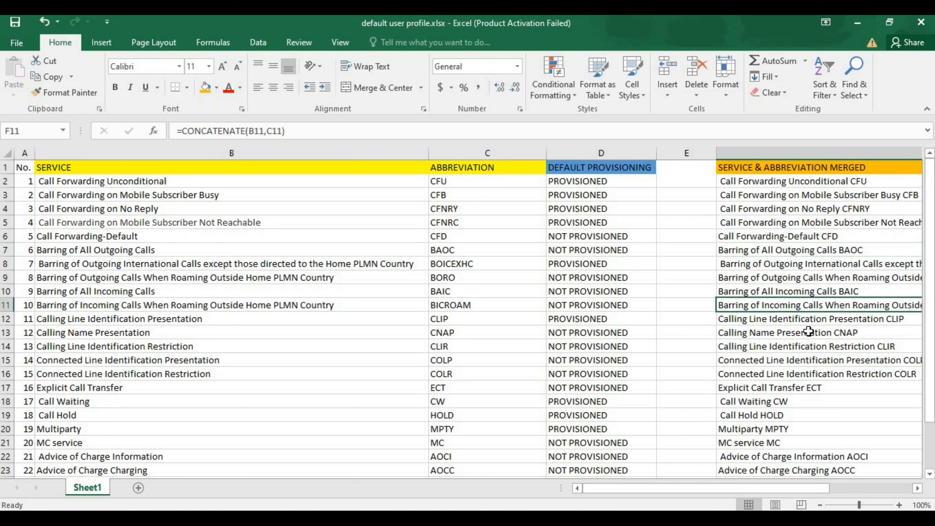
pyautogui.click(788, 152)
pyautogui.click(776, 319)
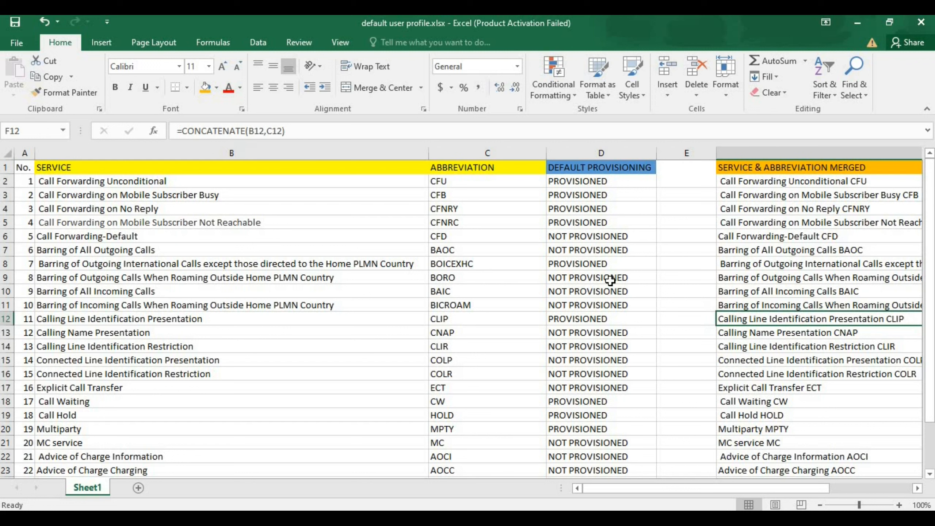
pyautogui.click(736, 345)
pyautogui.click(748, 318)
pyautogui.doubleClick(725, 181)
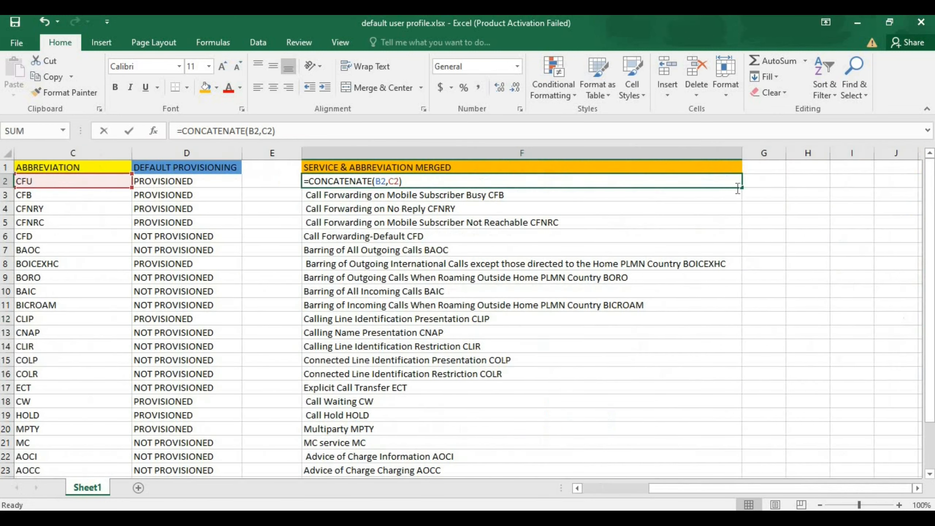
pyautogui.click(648, 255)
# Copy F2:F27 and paste the range over itself as values only, replacing the CONCATENATE formulas with plain text.
pyautogui.click(549, 182)
pyautogui.moveTo(550, 183); pyautogui.dragTo(585, 429)
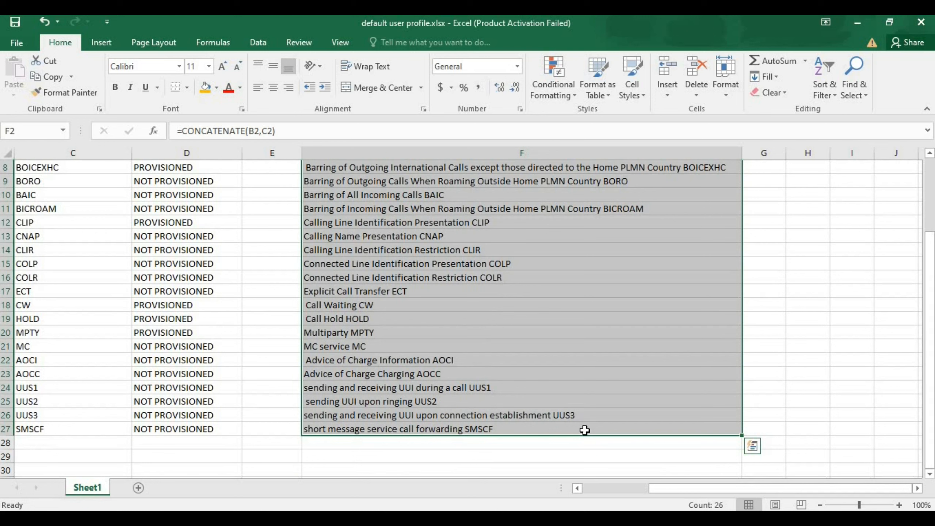
pyautogui.hotkey('ctrl', 'c')
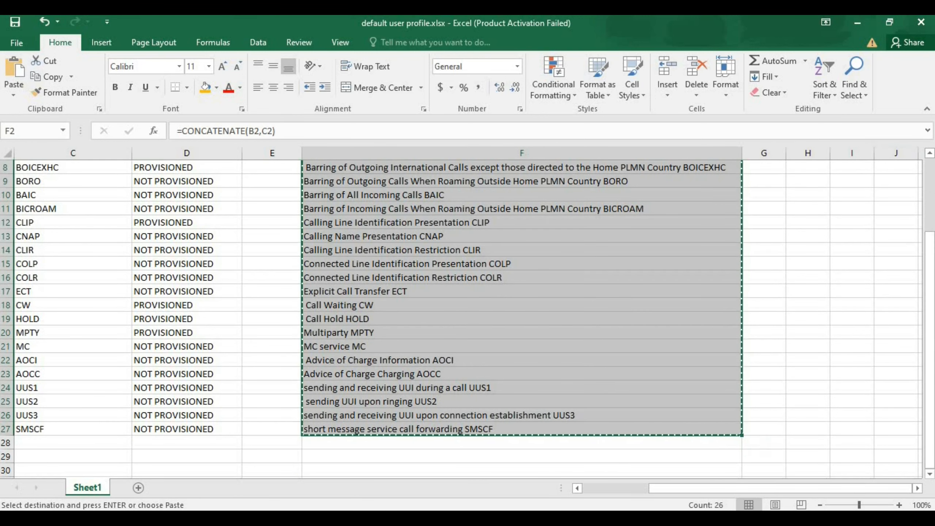
pyautogui.scroll(3, 468, 317)
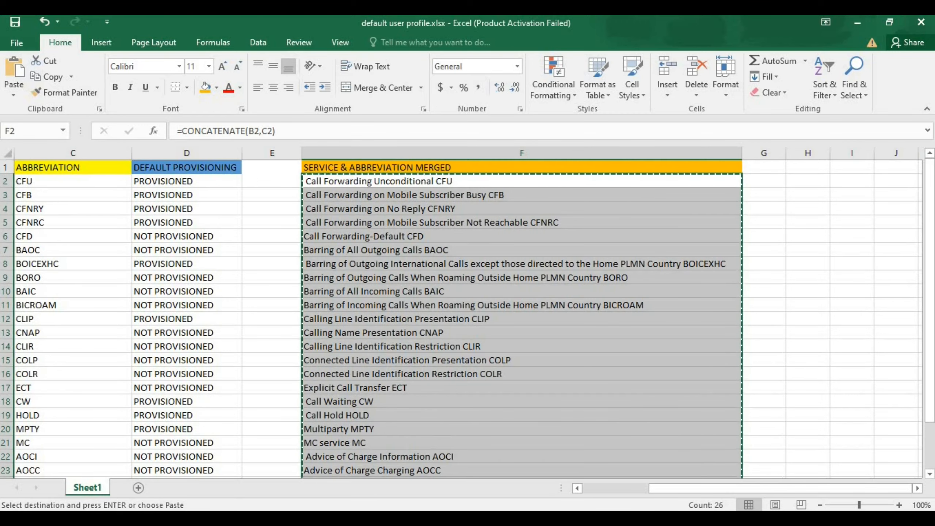
pyautogui.click(14, 96)
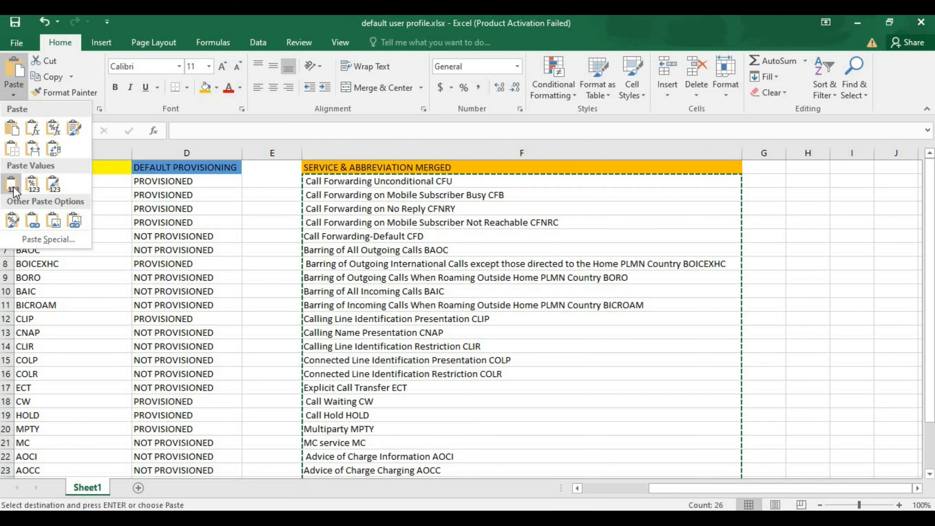
pyautogui.click(14, 184)
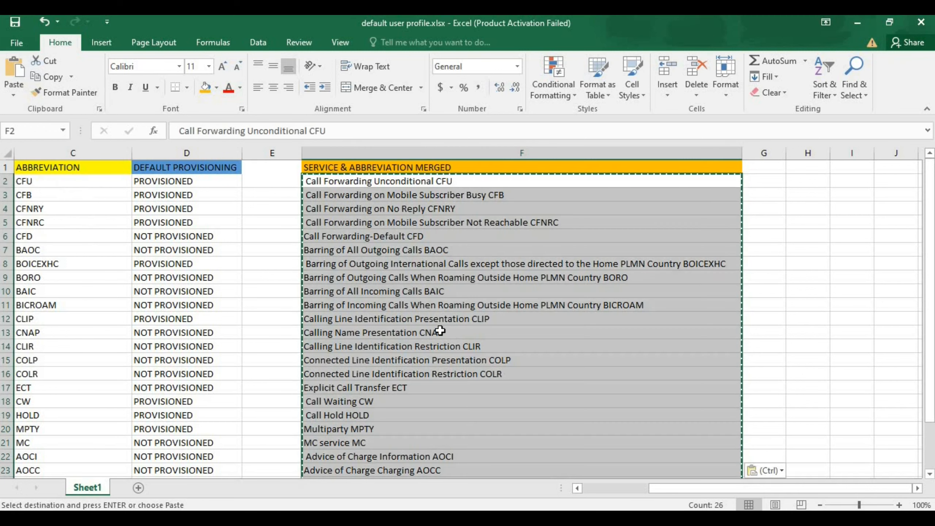
pyautogui.click(455, 341)
pyautogui.press('Escape')
# Check the contents of various cells in column F for plain text instead of CONCATENATE formulas.
pyautogui.click(539, 250)
pyautogui.click(422, 221)
pyautogui.click(424, 276)
pyautogui.click(424, 304)
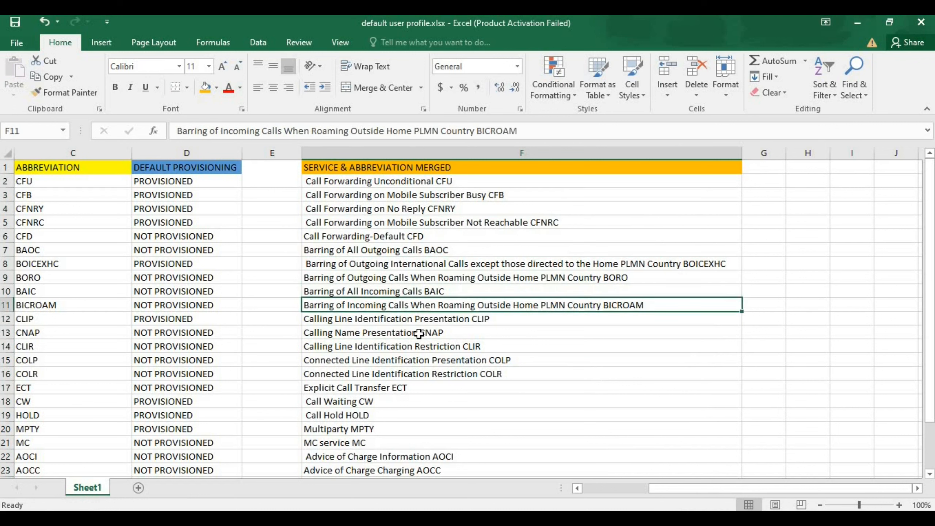
pyautogui.click(420, 331)
pyautogui.click(401, 246)
pyautogui.click(422, 304)
pyautogui.click(411, 208)
pyautogui.click(417, 278)
pyautogui.click(413, 310)
pyautogui.click(397, 360)
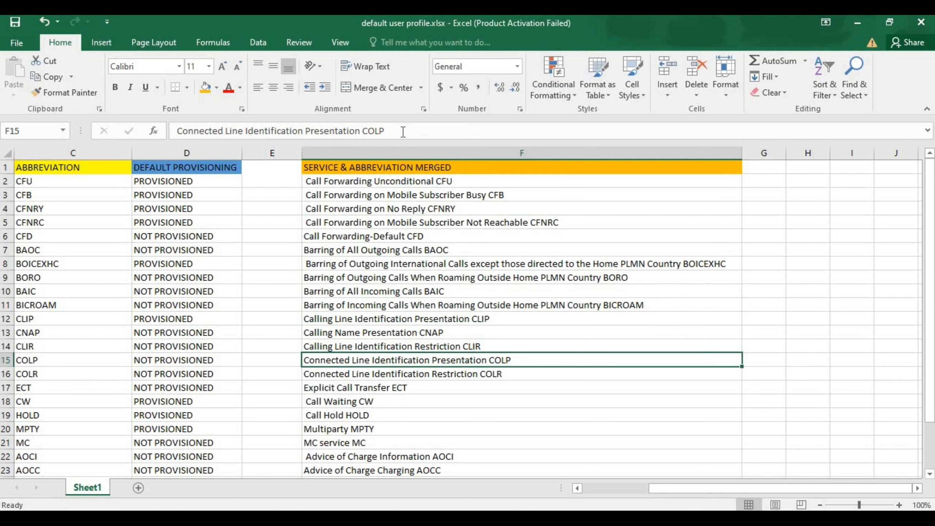
pyautogui.click(473, 319)
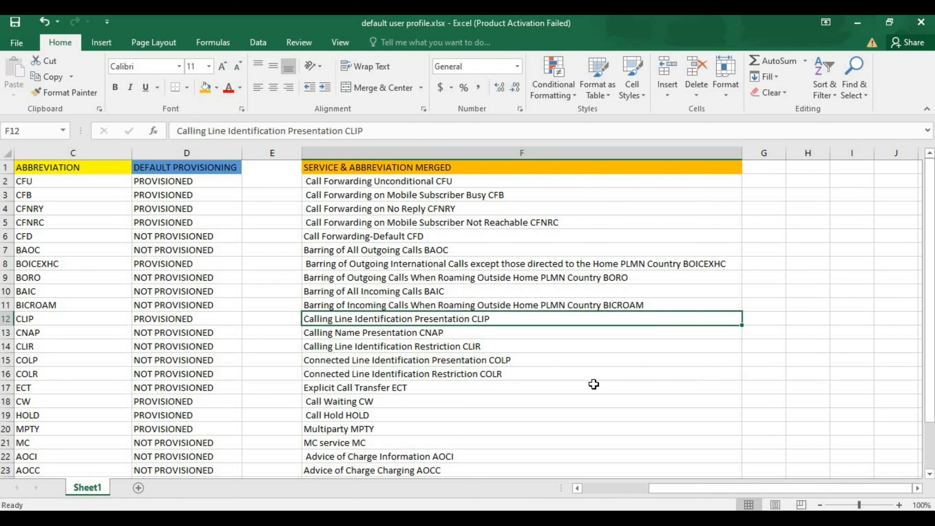